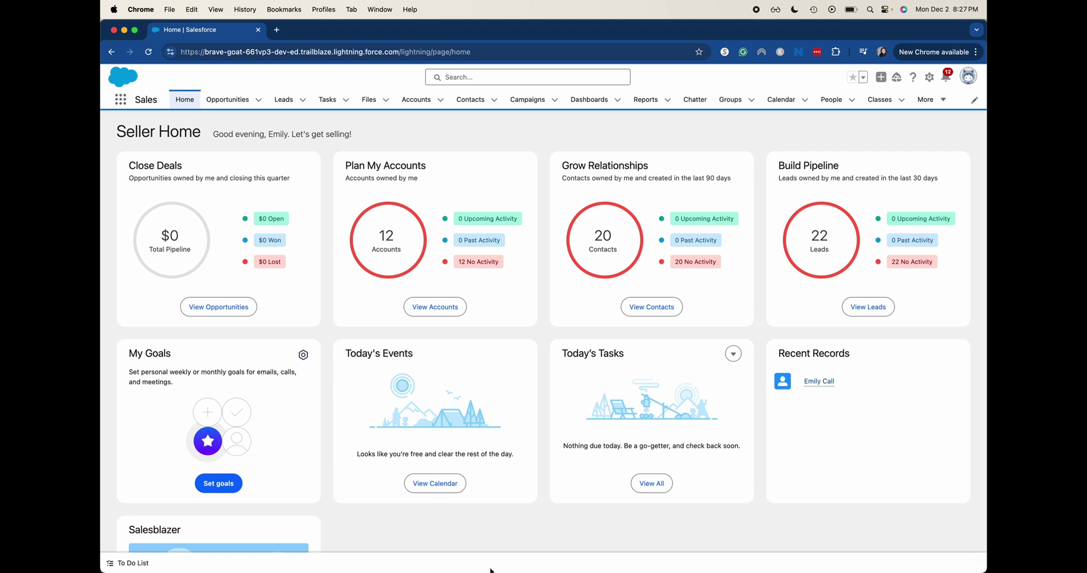
Step: Open Setup's Object Manager, search for "class" and open the Class custom object
left_click(929, 78)
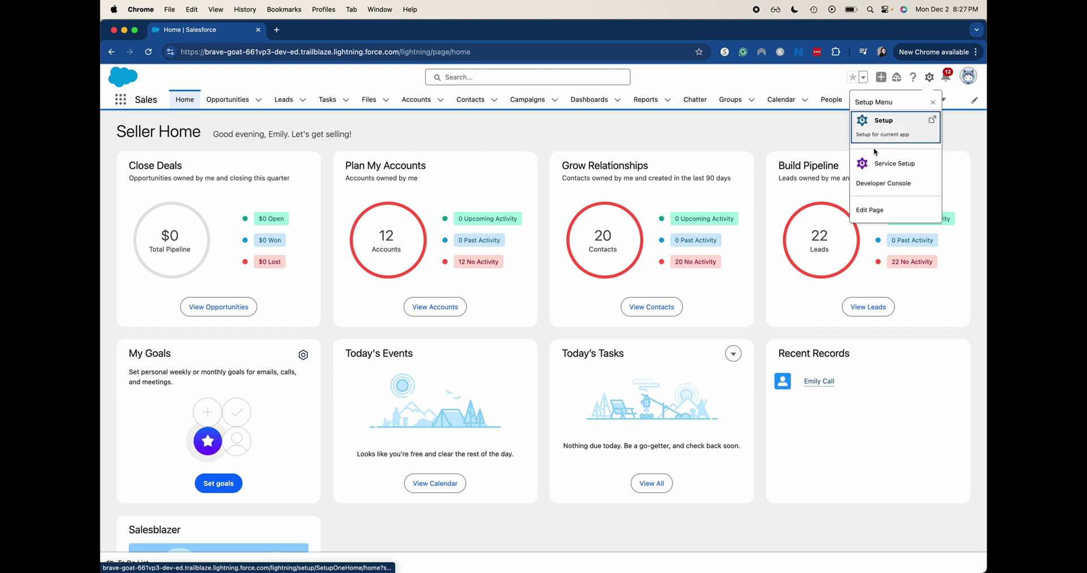
left_click(874, 130)
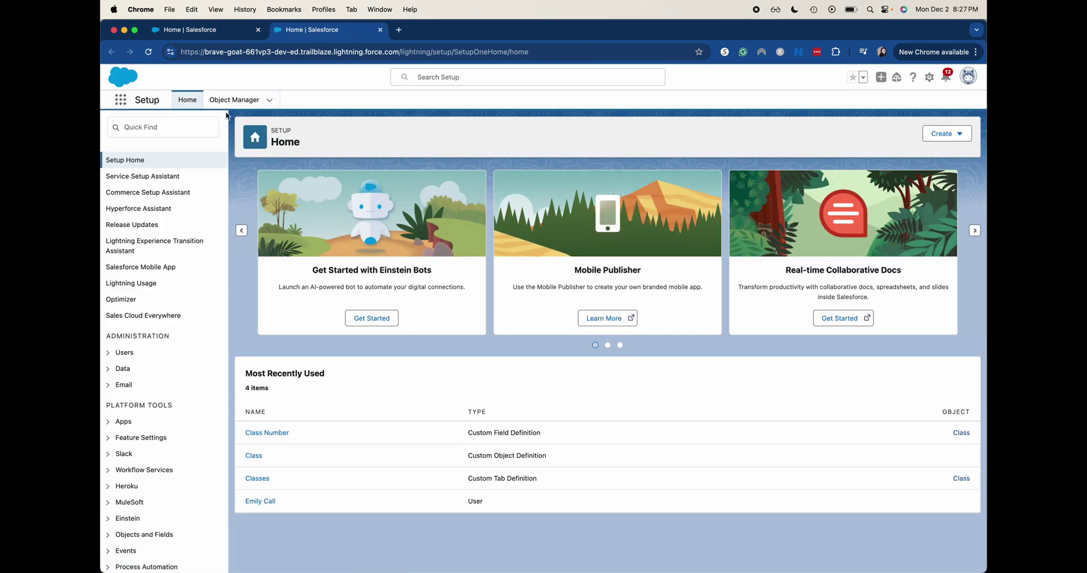
left_click(227, 105)
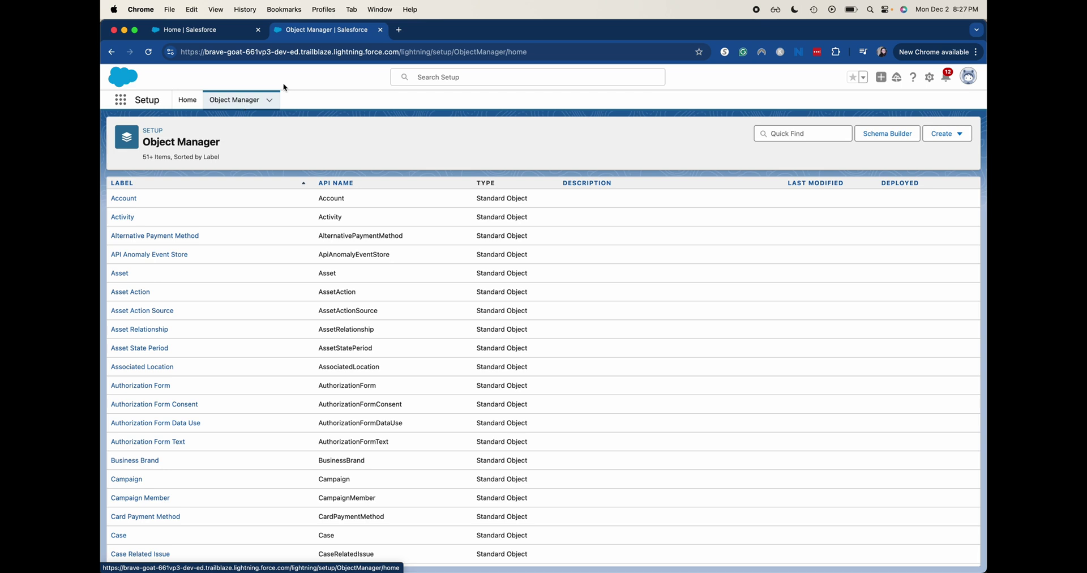
left_click(799, 129)
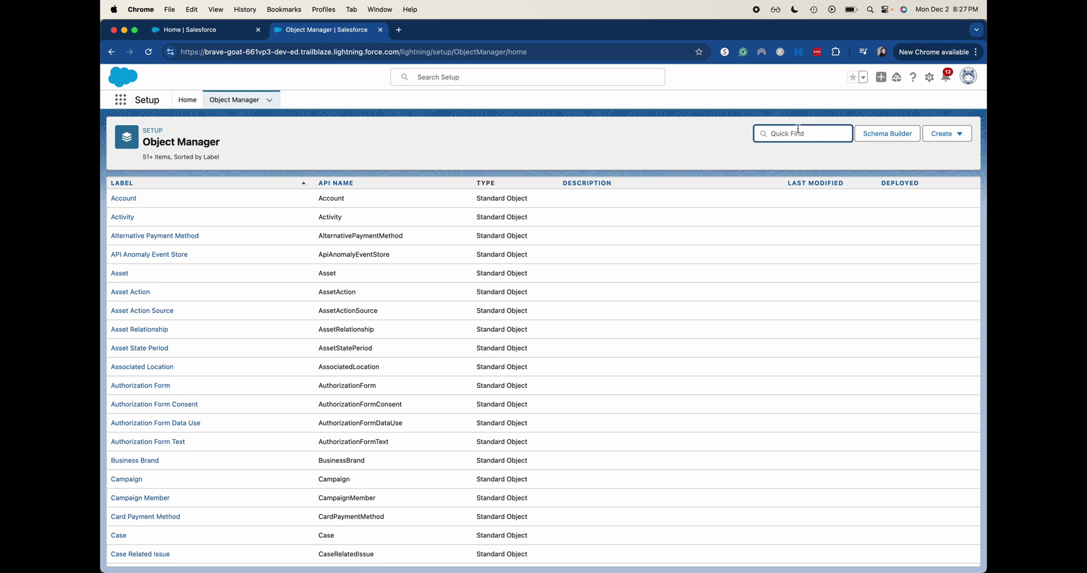
type("c")
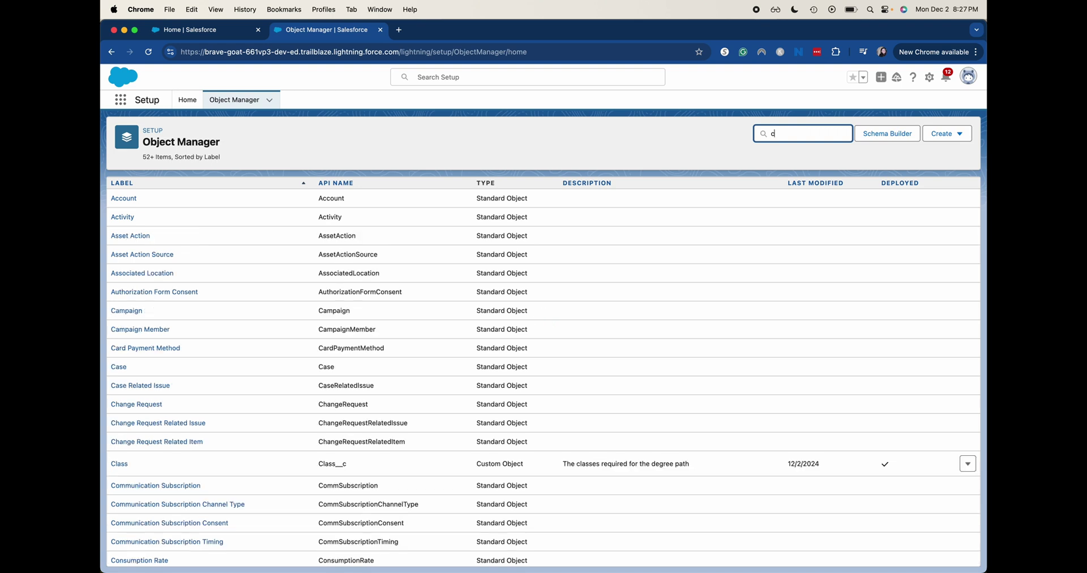
type("lass")
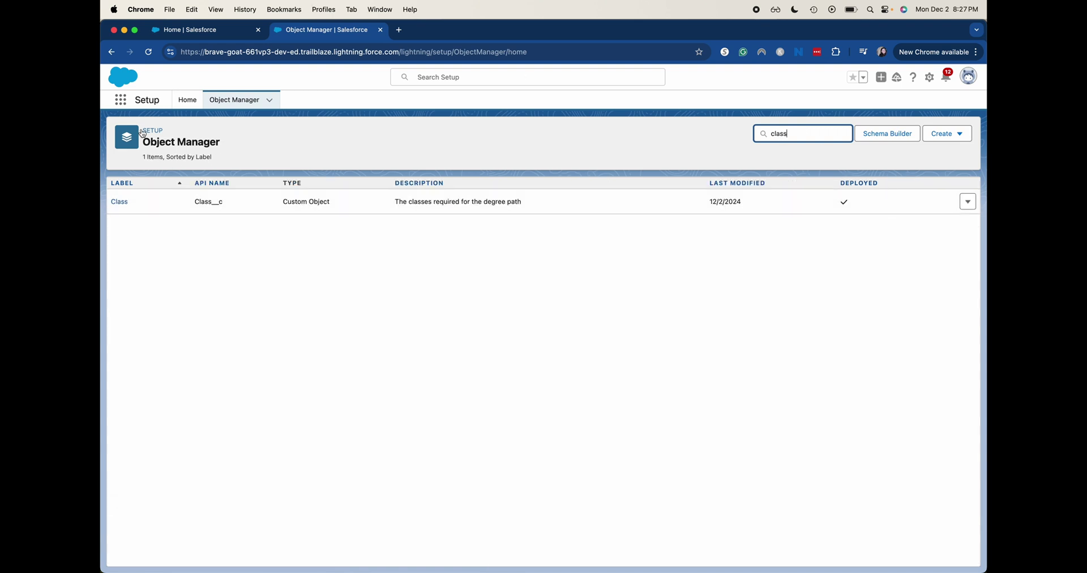
left_click(120, 202)
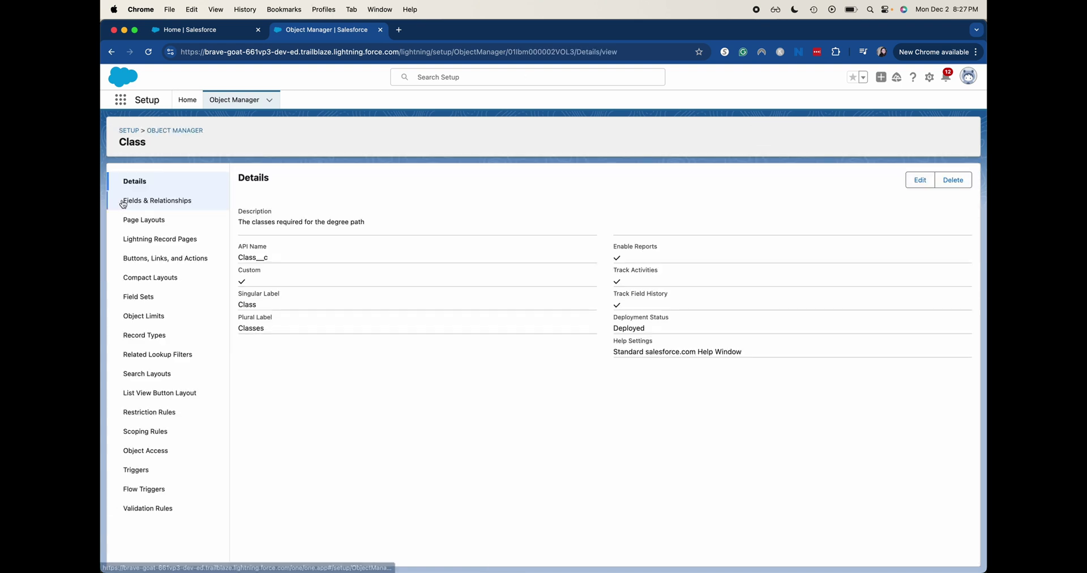
Step: Start a new custom field in the Class object's fields and relationships, choosing Checkbox as its data type
left_click(215, 202)
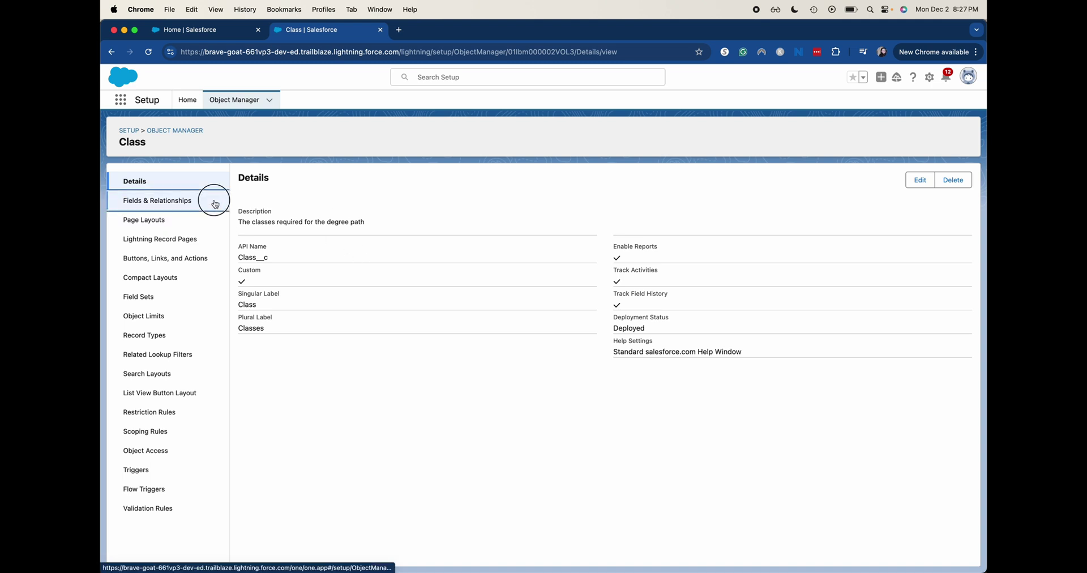
left_click(448, 193)
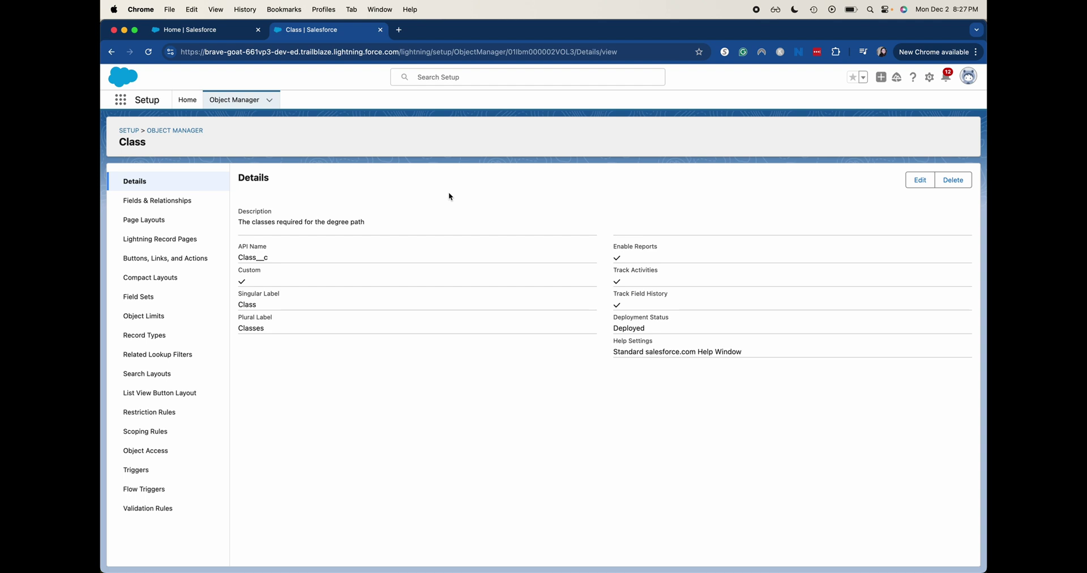
left_click(189, 203)
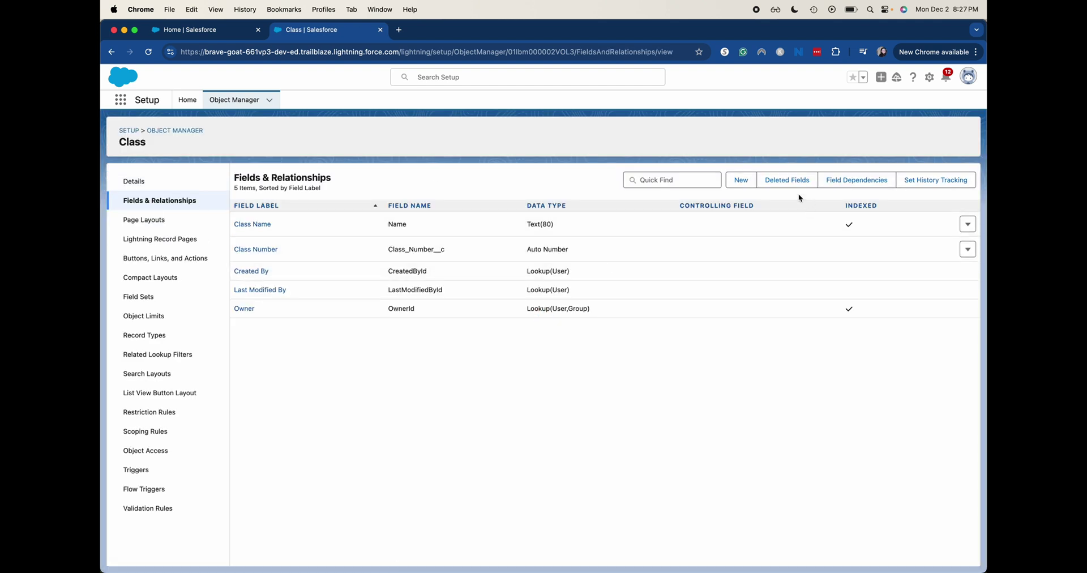
left_click(734, 177)
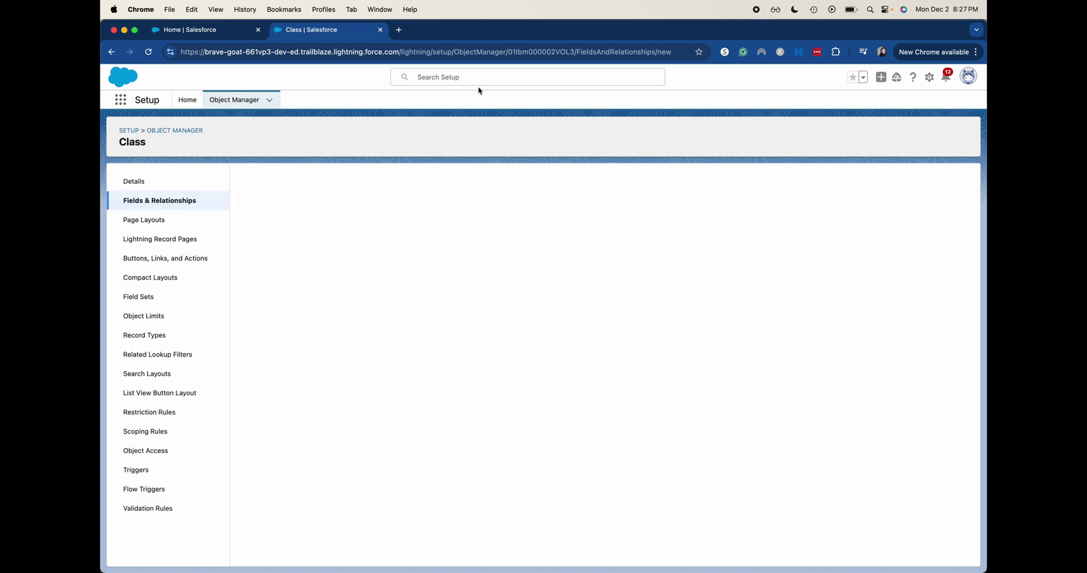
scroll(277, 351, "down", 2)
scroll(277, 347, "down", 1)
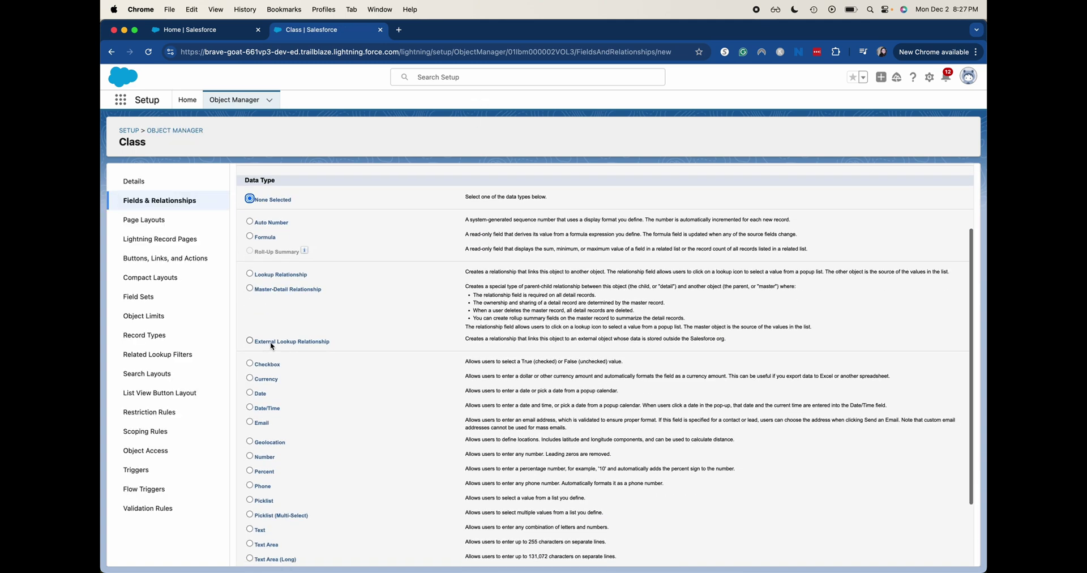
left_click(249, 363)
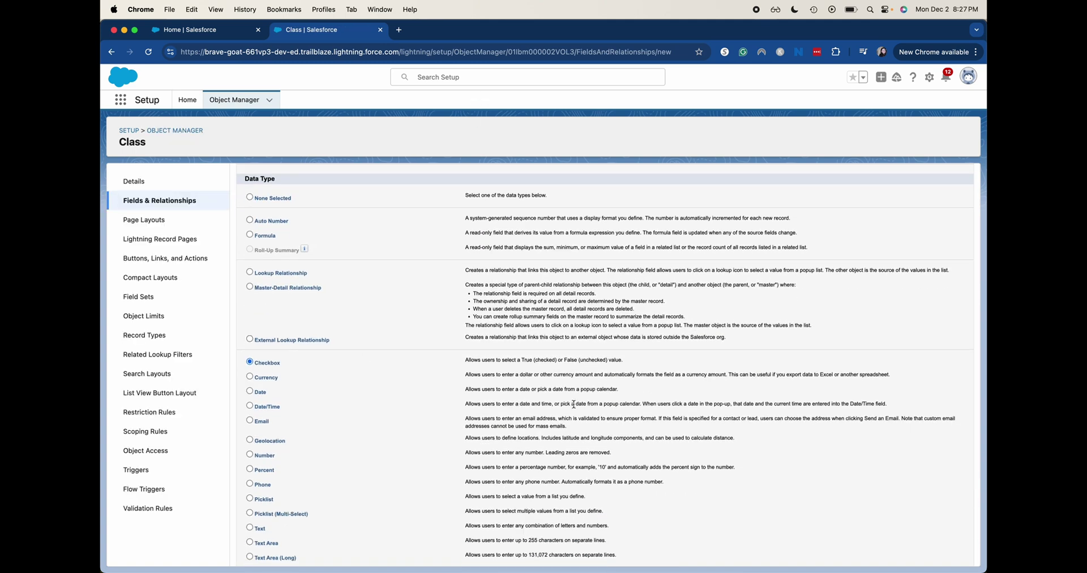
scroll(429, 352, "down", 4)
left_click(936, 555)
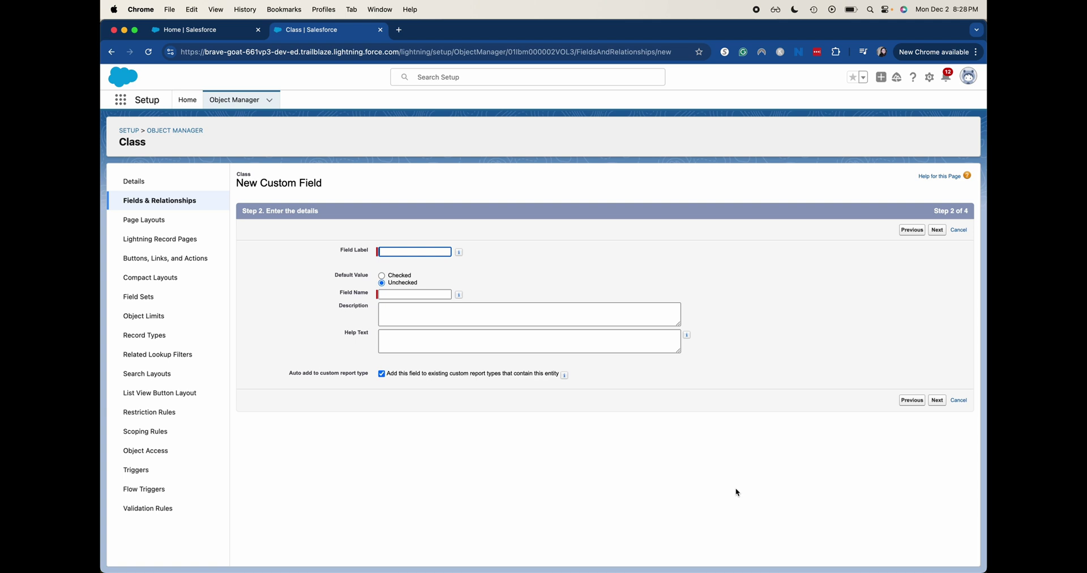
Step: Label the new field "Class Completed", keep its default value Unchecked and continue to field-level security
type("Class Completed")
left_click(568, 268)
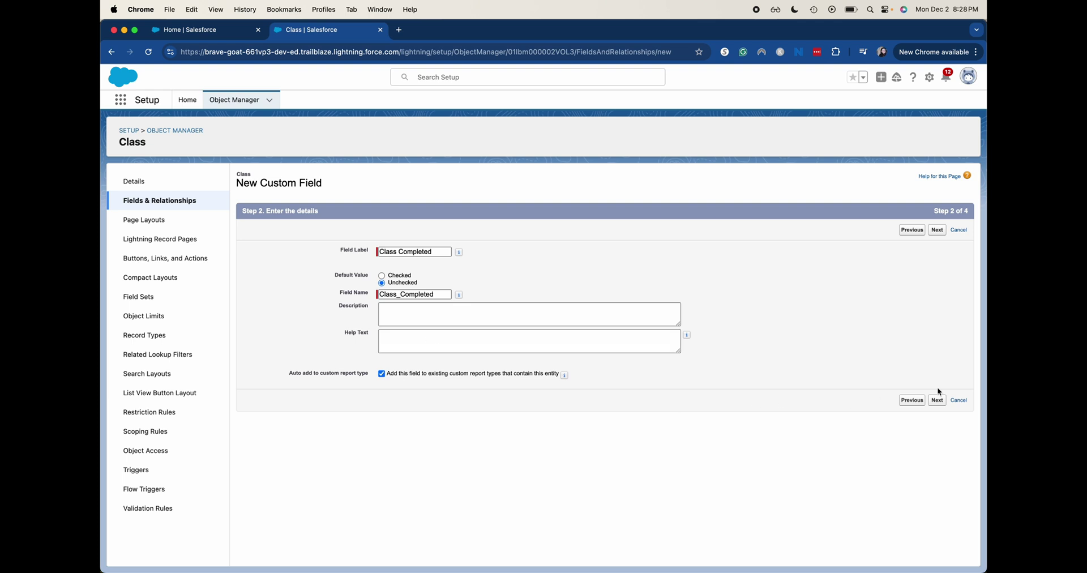
left_click(937, 401)
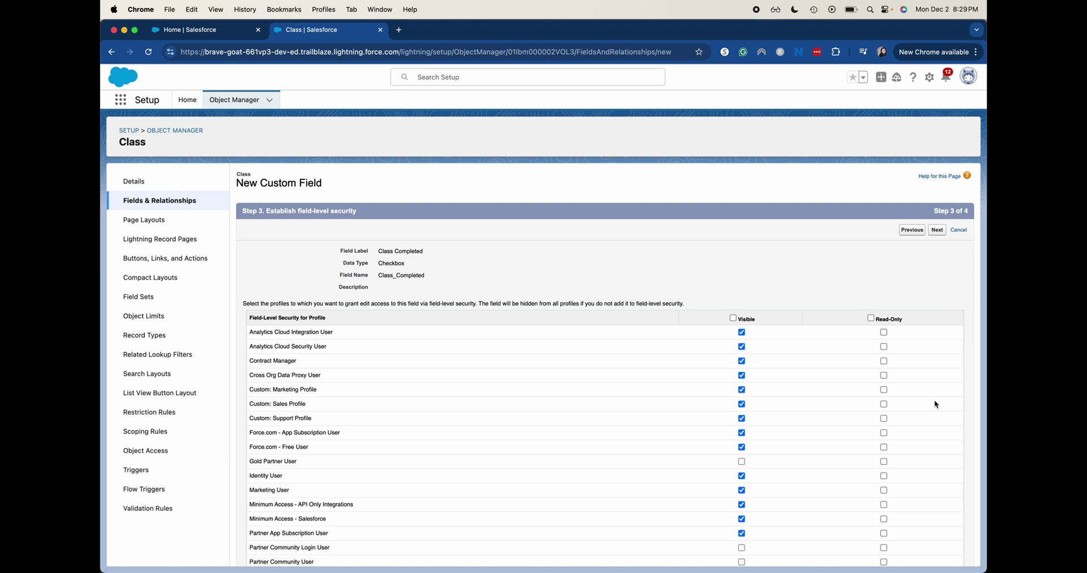
Step: Accept the default profile visibility, keep the field on the Class Layout page layout and save it
scroll(935, 404, "down", 5)
scroll(935, 404, "up", 1)
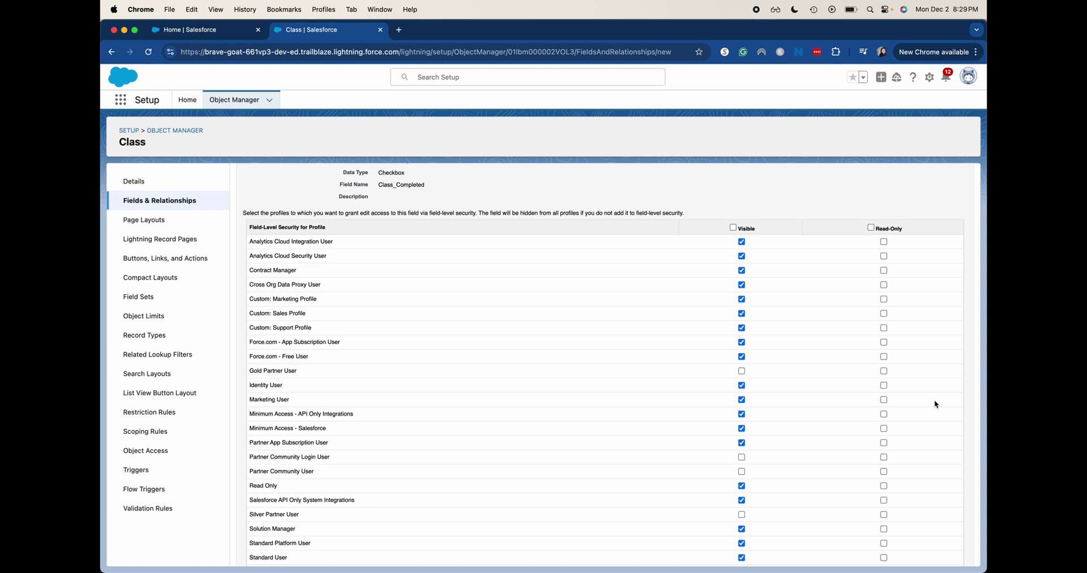
scroll(935, 404, "down", 3)
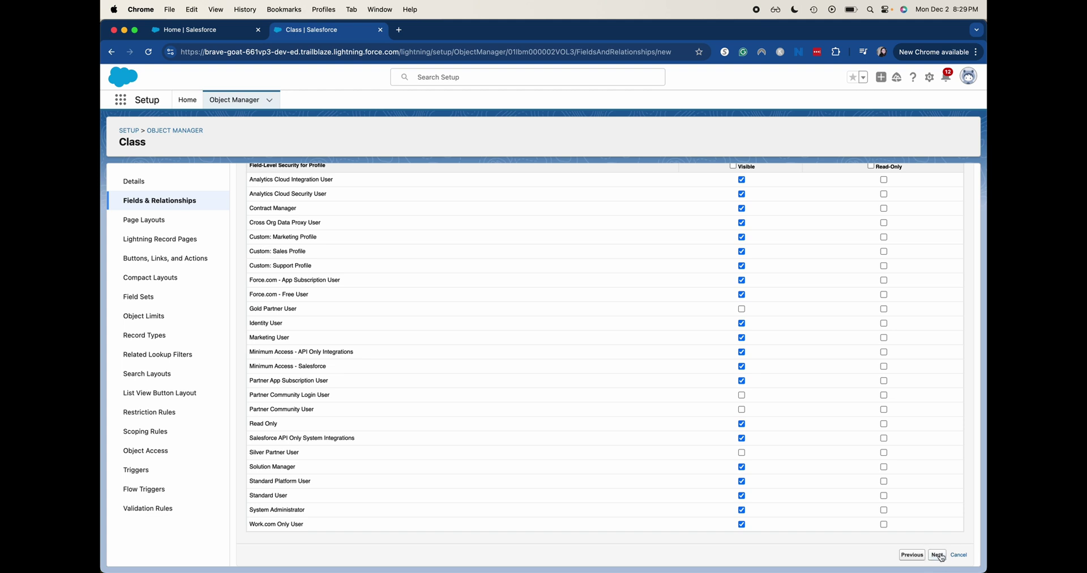
left_click(938, 555)
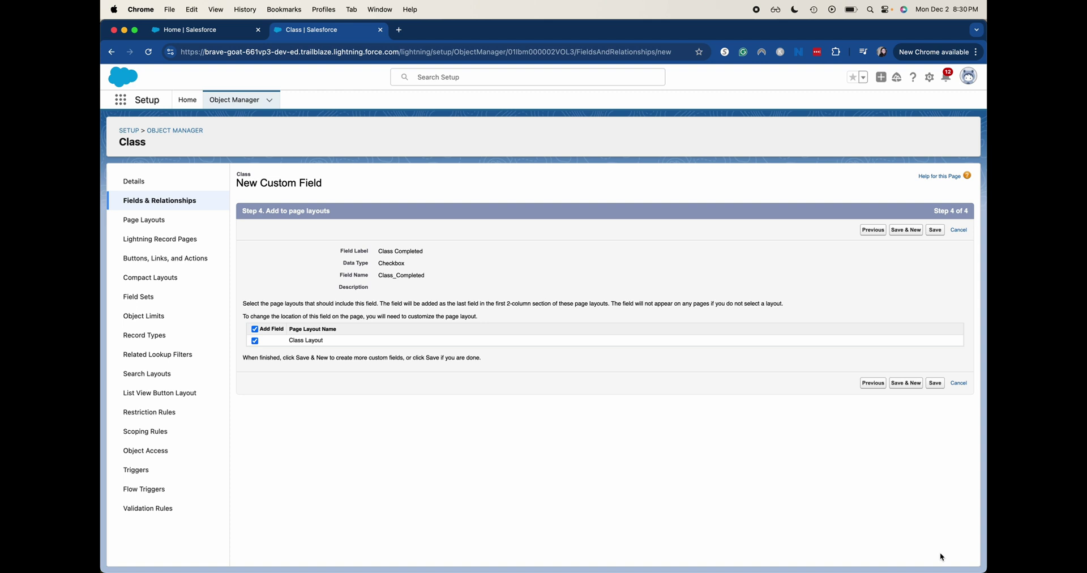
left_click(938, 385)
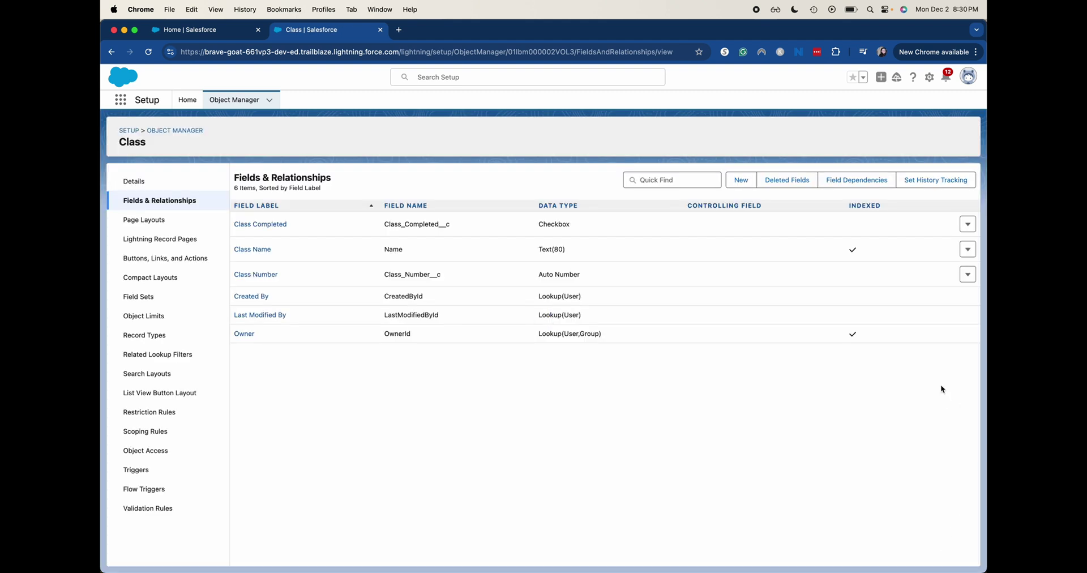
Step: Return to the Sales app home page, reload it, find Classes in the App Launcher and open the "test" class record
left_click(183, 31)
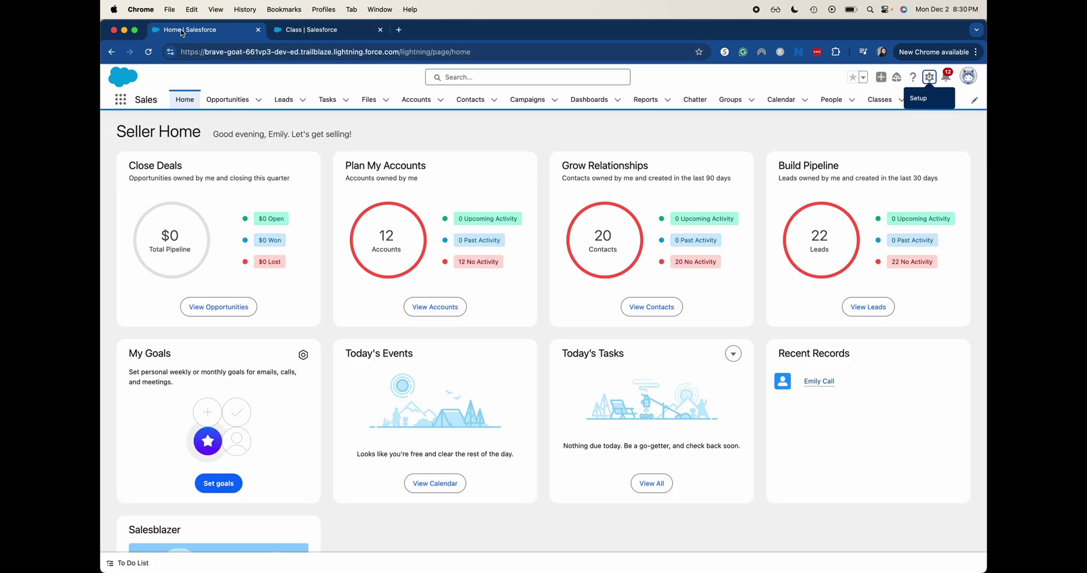
key("super+r")
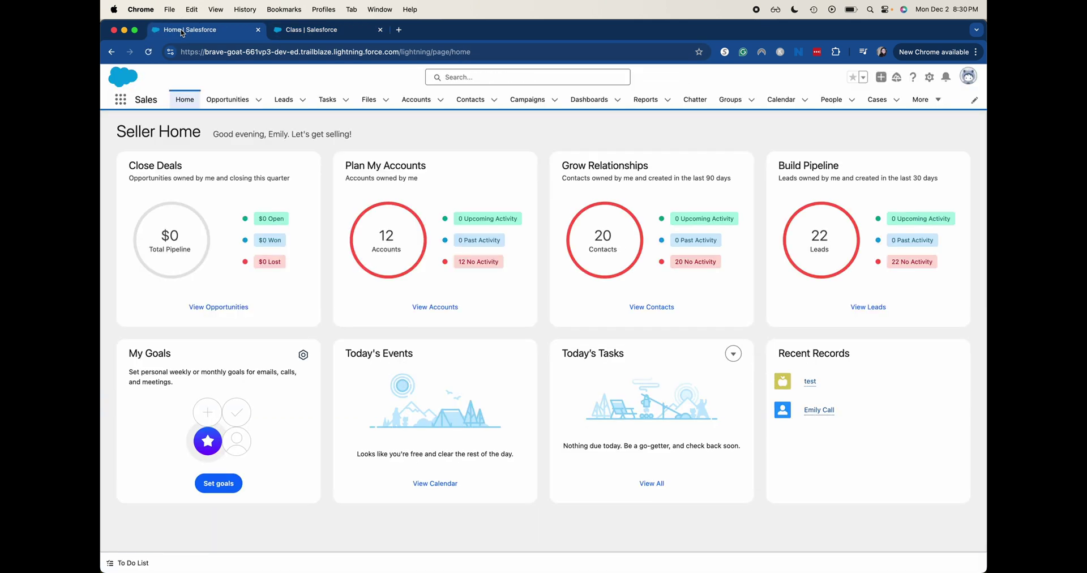
left_click(121, 99)
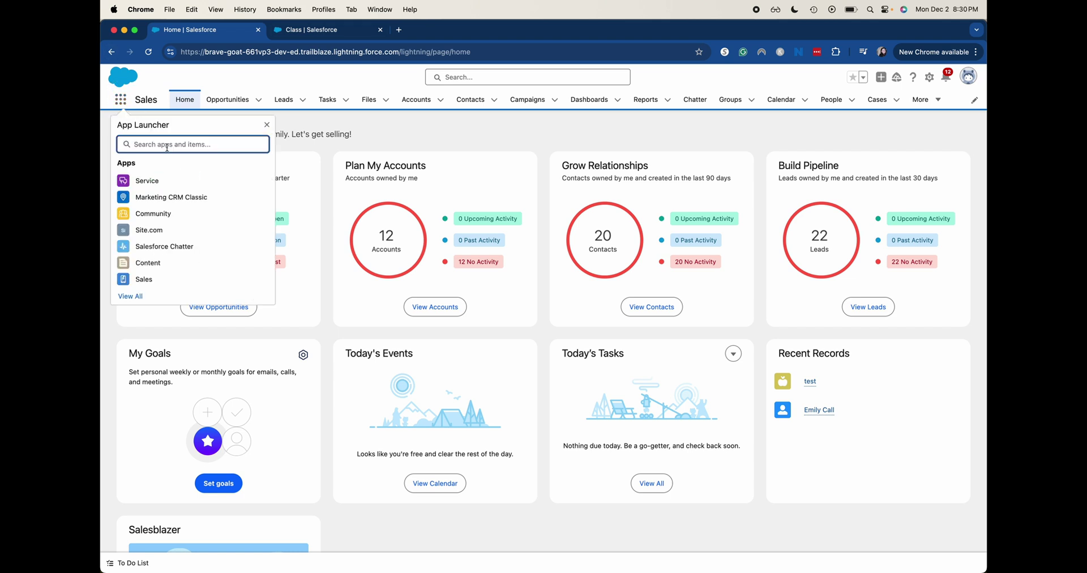
type("class")
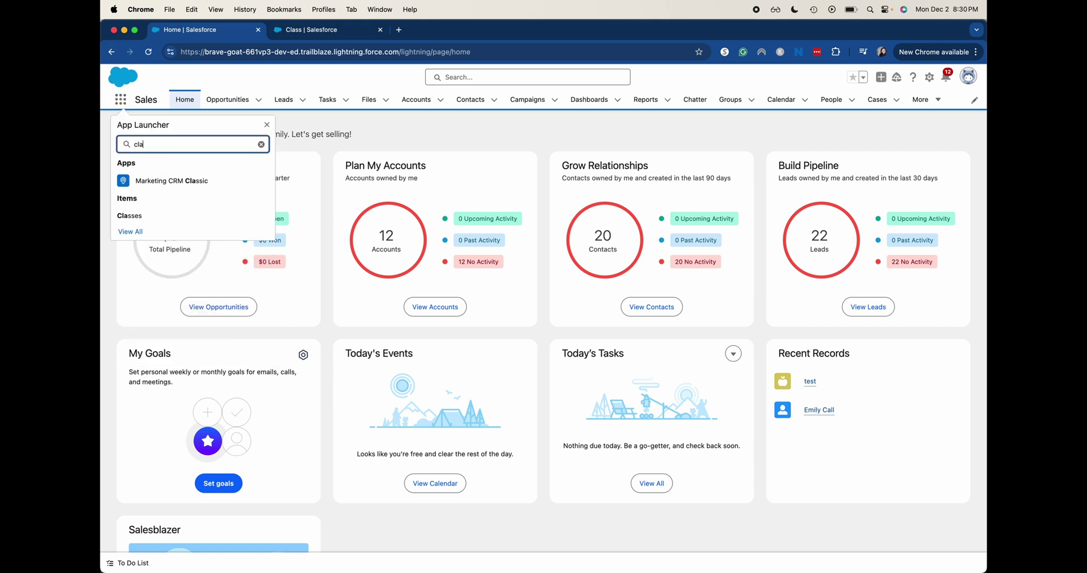
left_click(121, 218)
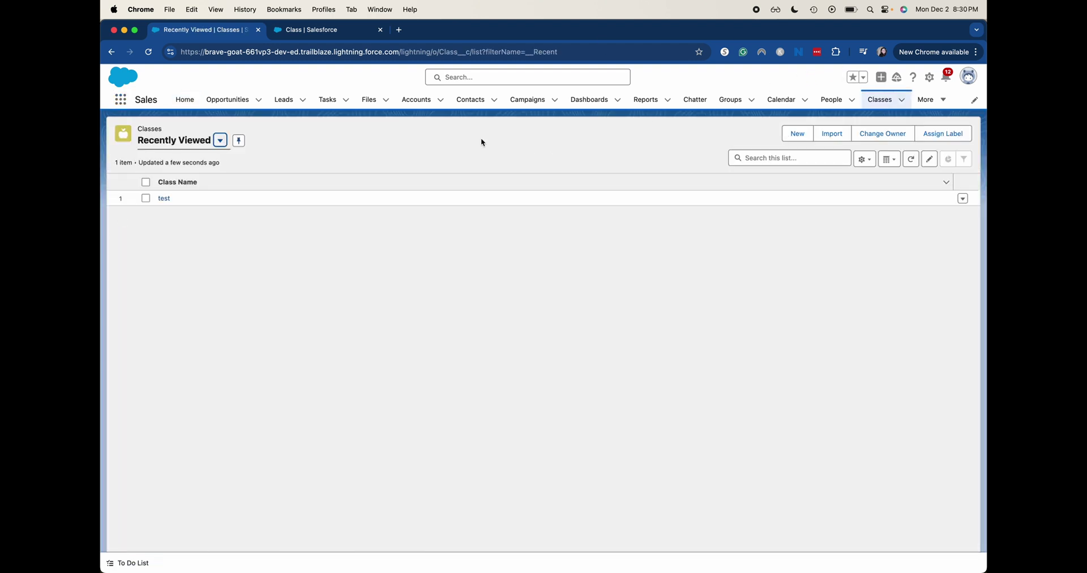
left_click(162, 198)
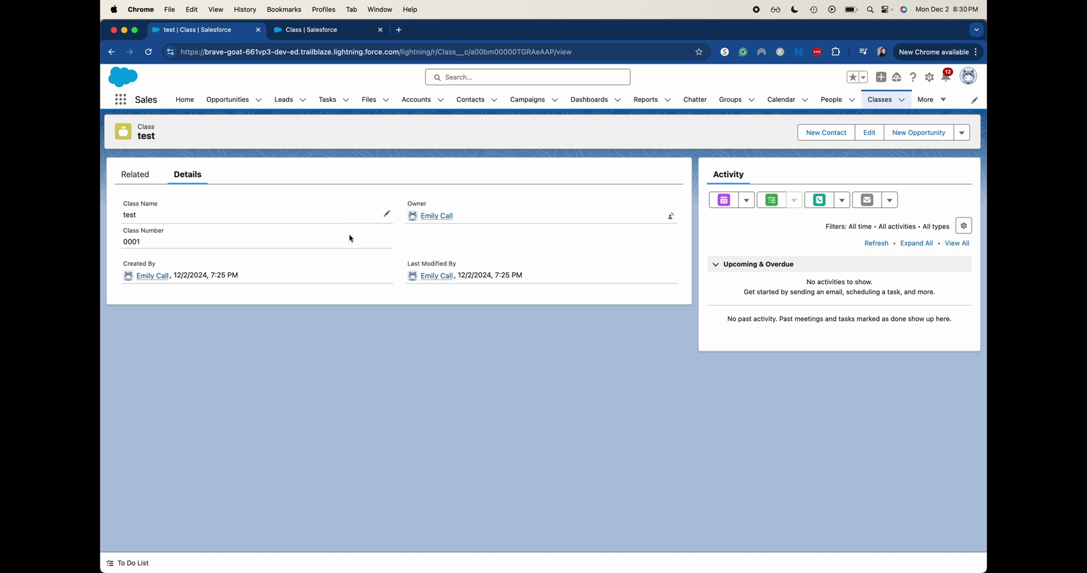
Step: Edit the "test" record to check Class Completed, save it and reload the record page
left_click(869, 134)
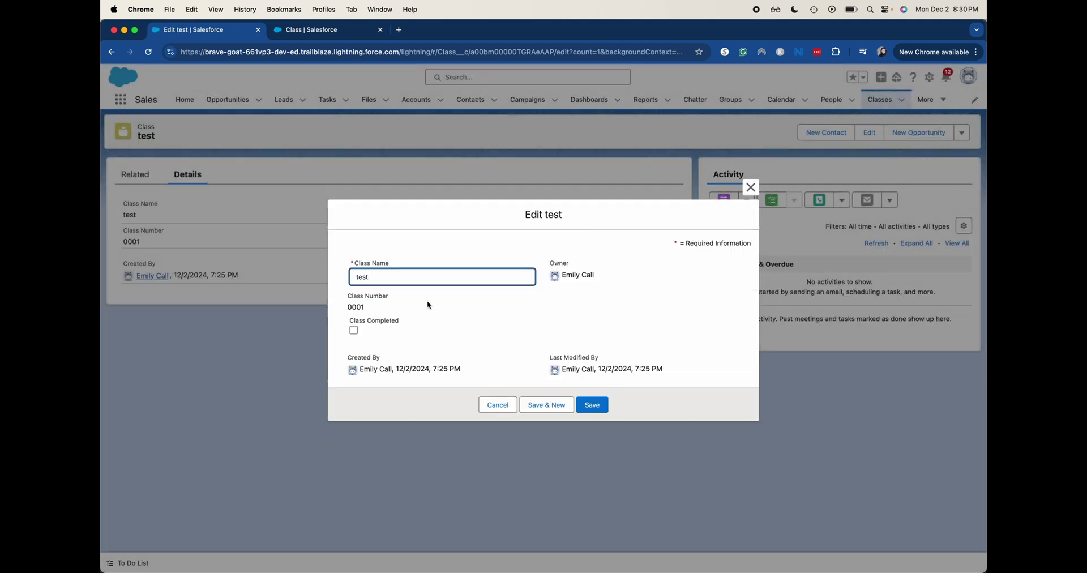
left_click(354, 331)
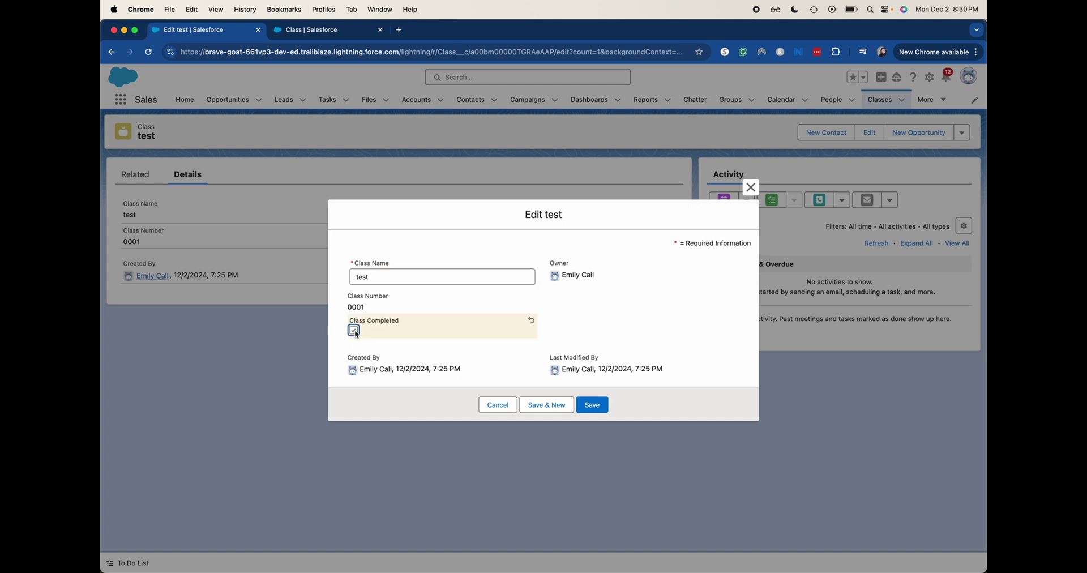
left_click(591, 405)
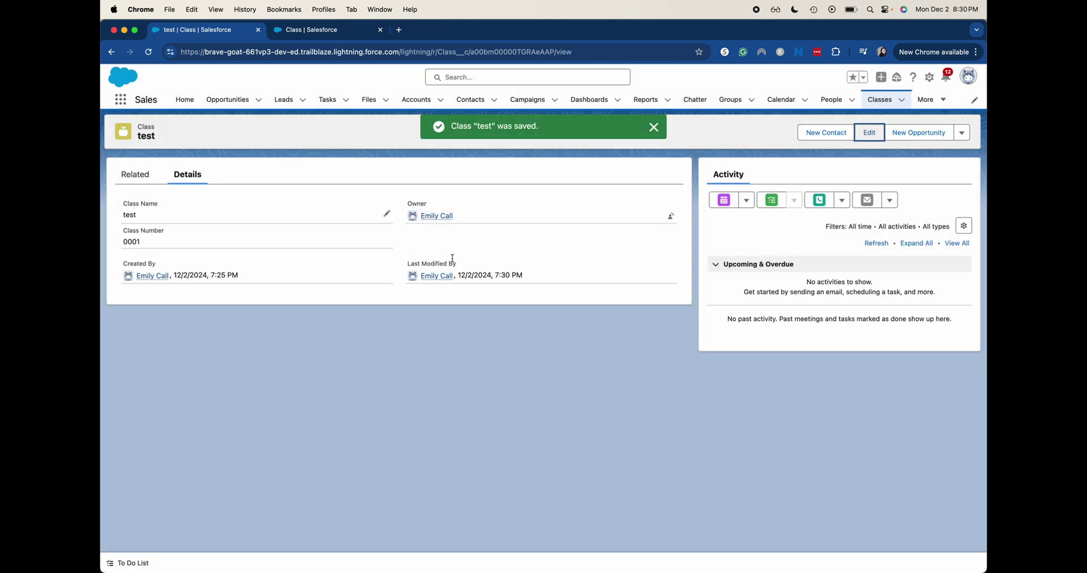
key("super+r")
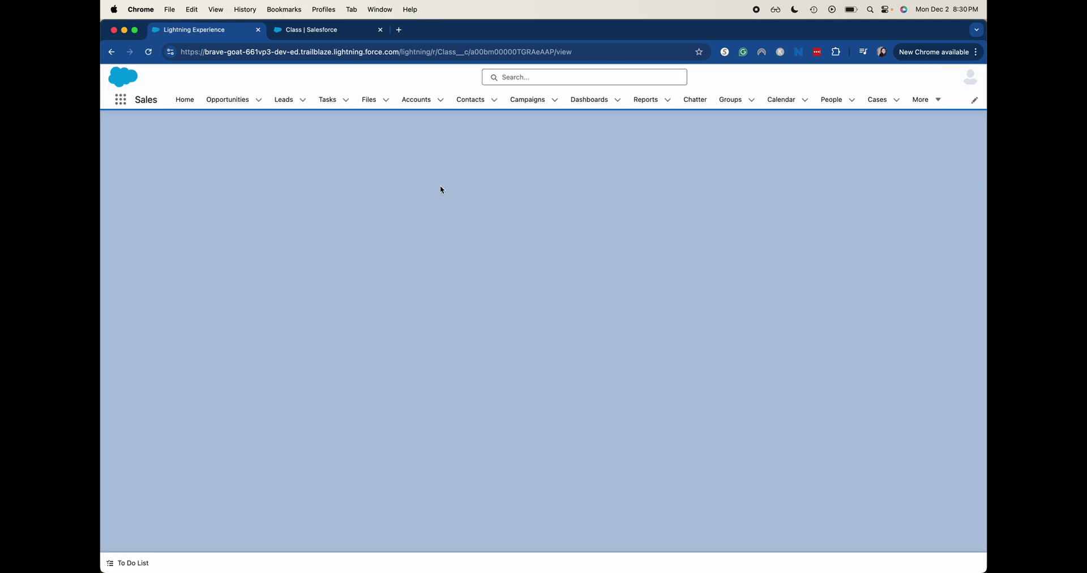